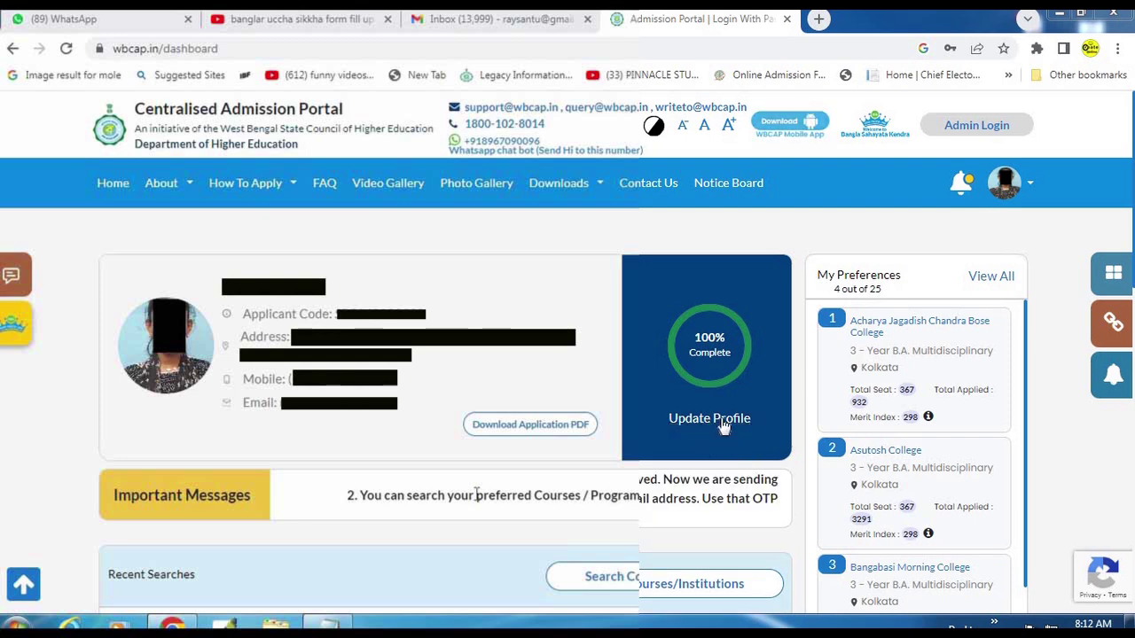
# Go to the applicant's Update Profile page and open its Edit tab
pyautogui.click(724, 427)
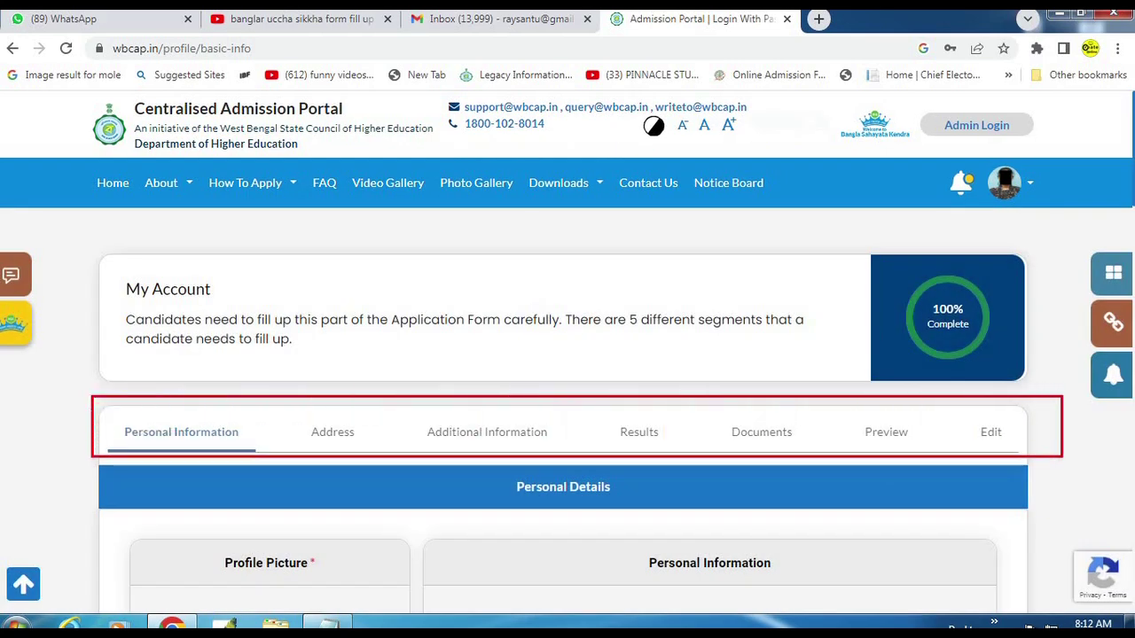
pyautogui.moveTo(956, 406); pyautogui.dragTo(1057, 465)
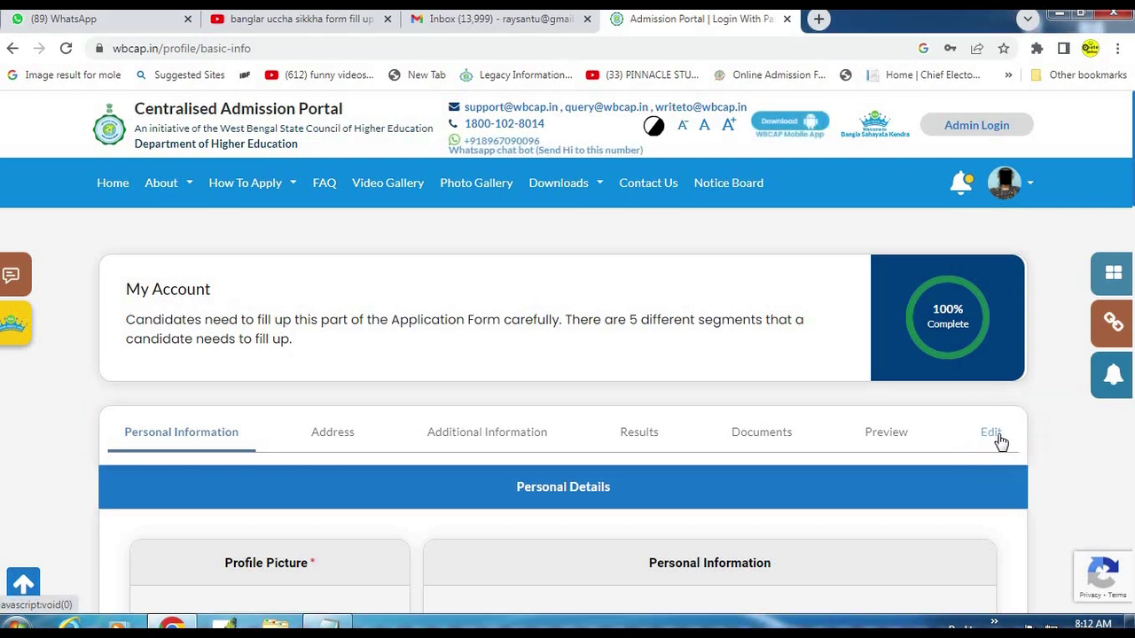
pyautogui.click(994, 435)
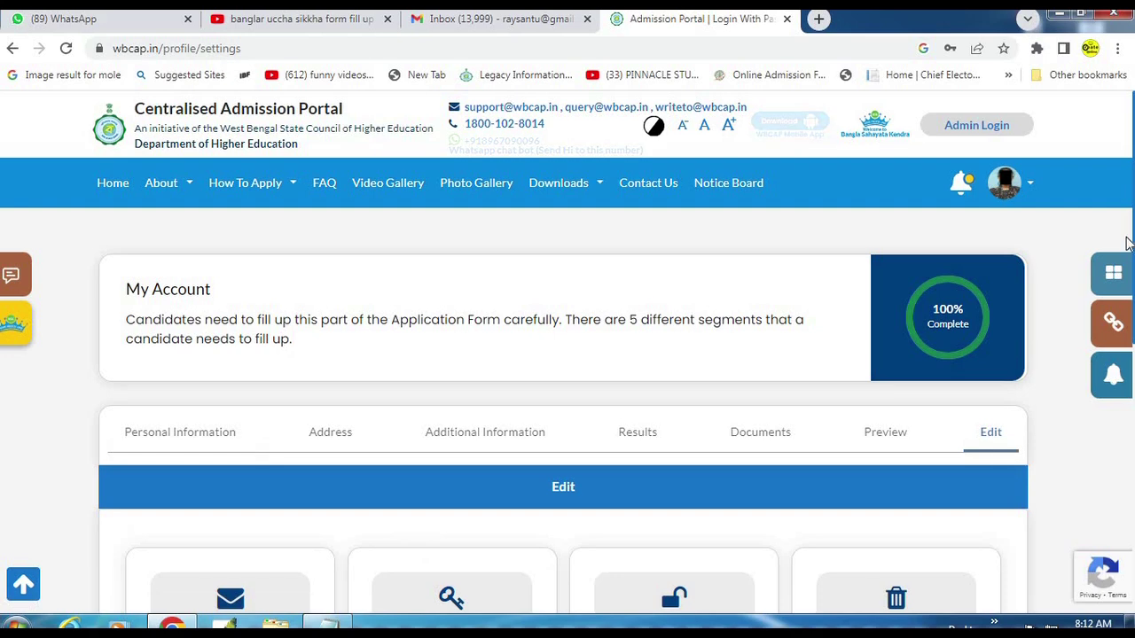
# Scroll down and highlight the Change Email, Change Password, Edit Profile and Cancel Registration cards
pyautogui.scroll(-2, 1034, 413)
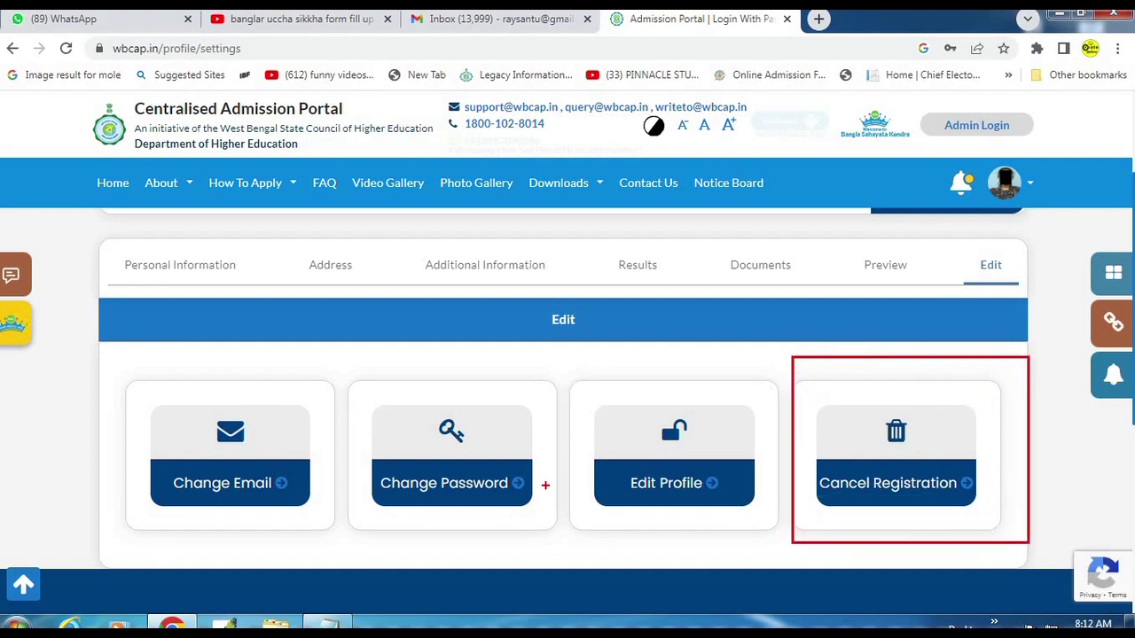
pyautogui.moveTo(120, 357)
pyautogui.mouseDown()
pyautogui.moveTo(565, 520)
pyautogui.moveTo(780, 543)
pyautogui.moveTo(762, 541)
pyautogui.mouseUp()
pyautogui.moveTo(979, 468); pyautogui.dragTo(1127, 560)
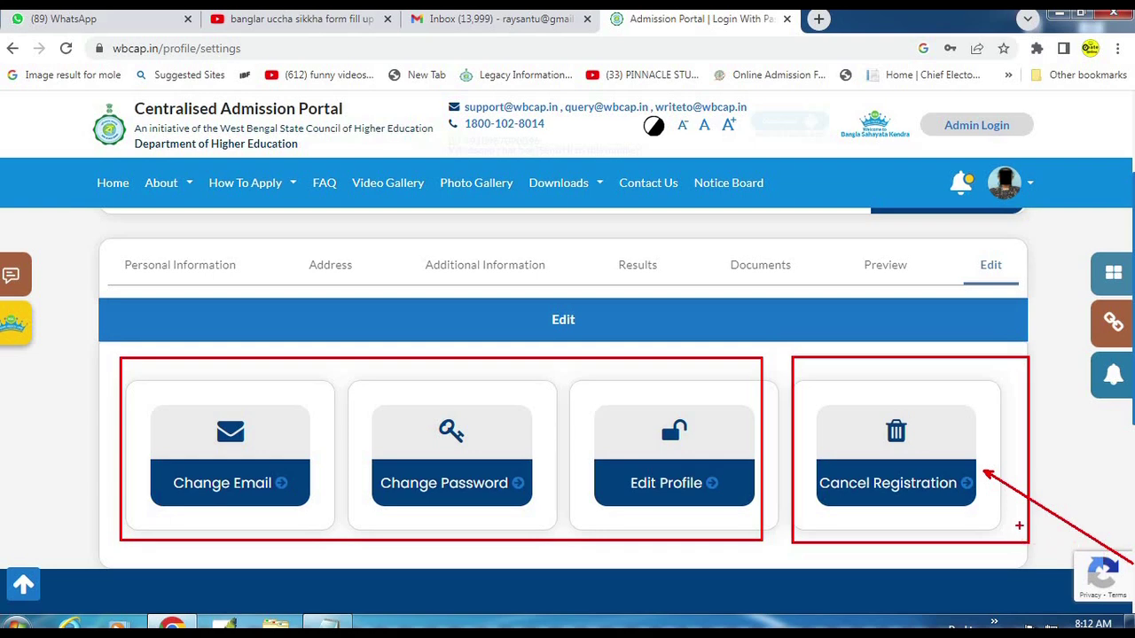
pyautogui.press('Escape')
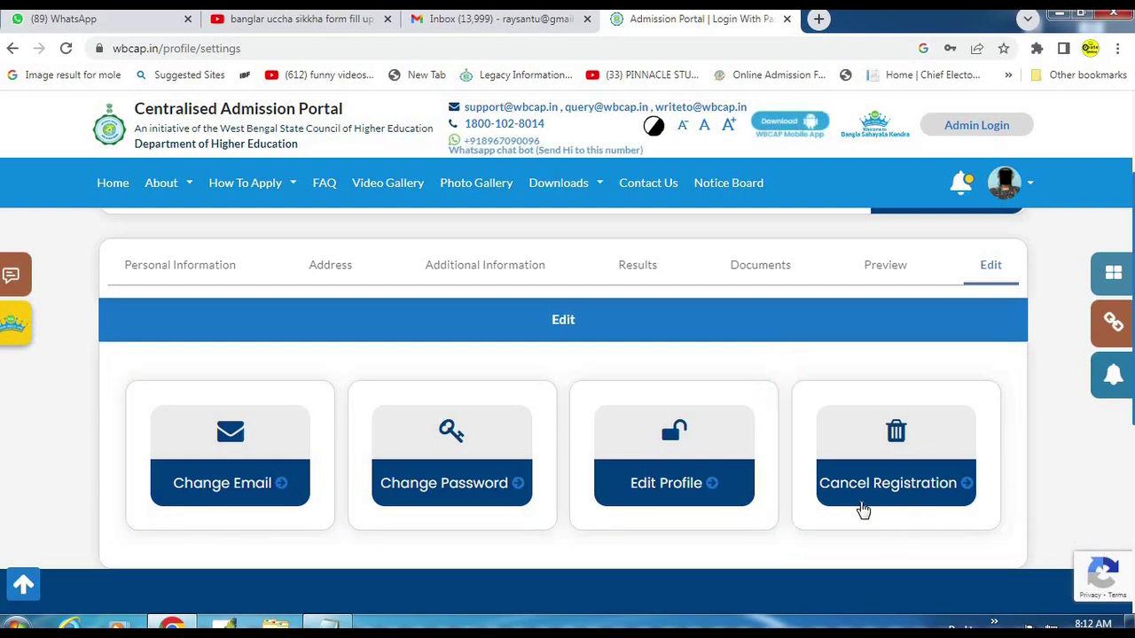
# Start Cancel Registration with the Registration No / Unique No / Roll No error reason
pyautogui.click(897, 496)
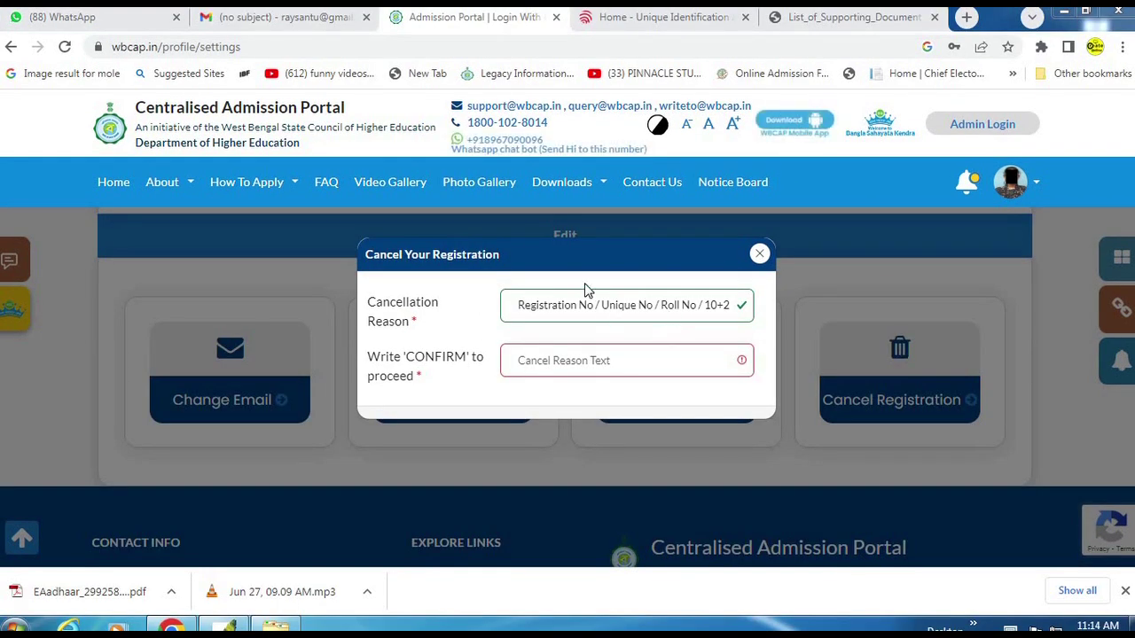
pyautogui.moveTo(396, 302); pyautogui.dragTo(355, 285)
pyautogui.moveTo(483, 334); pyautogui.dragTo(601, 308)
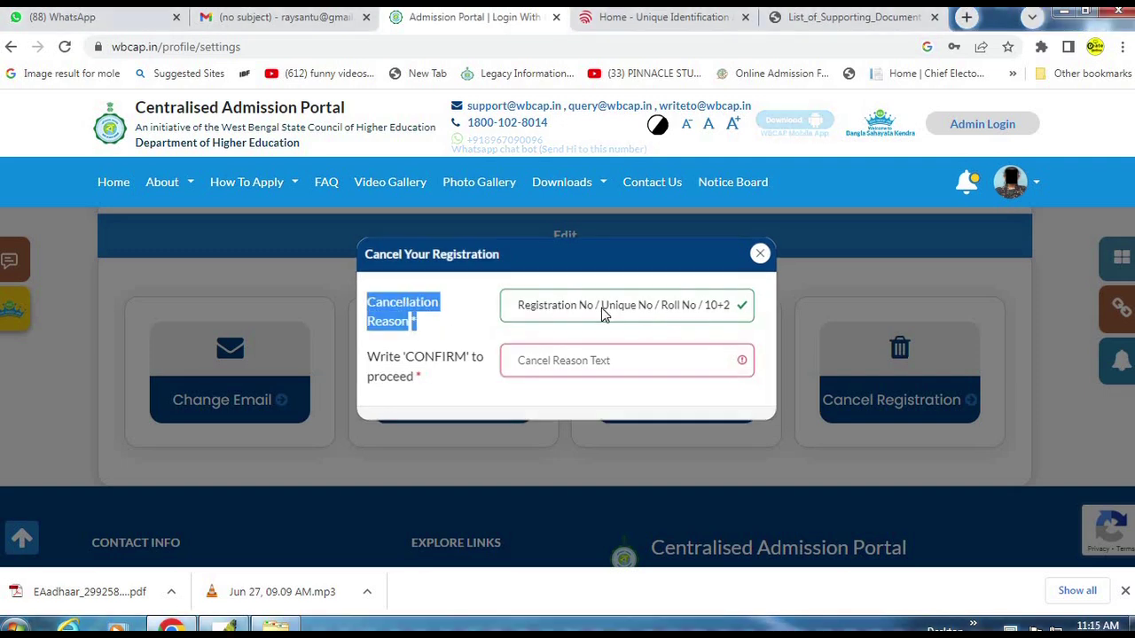
pyautogui.click(290, 280)
pyautogui.click(584, 304)
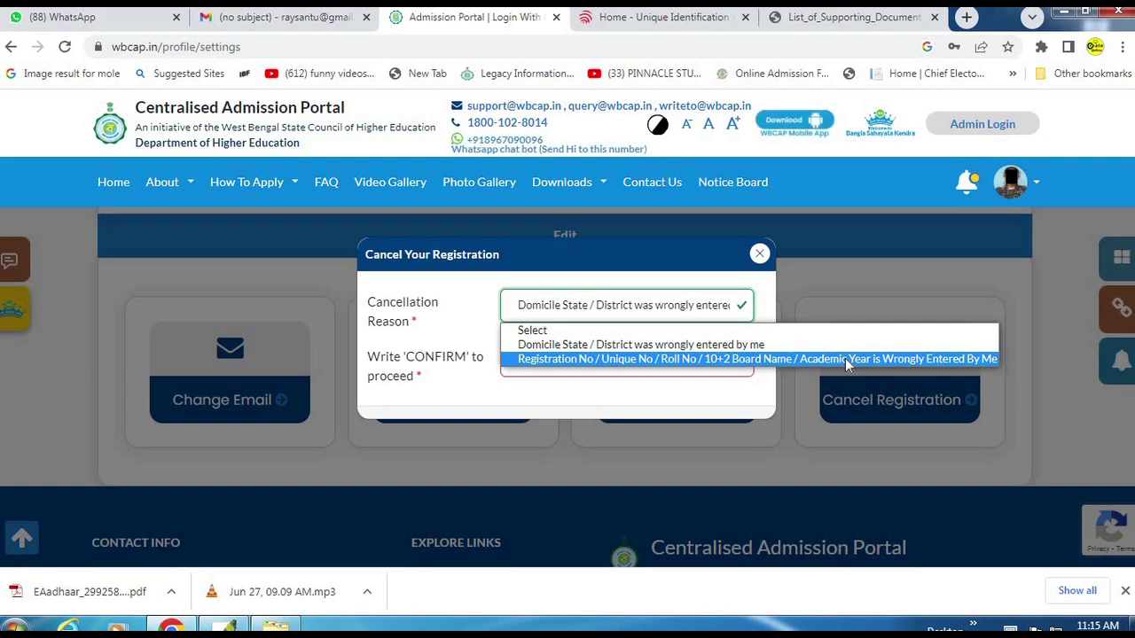
pyautogui.click(845, 358)
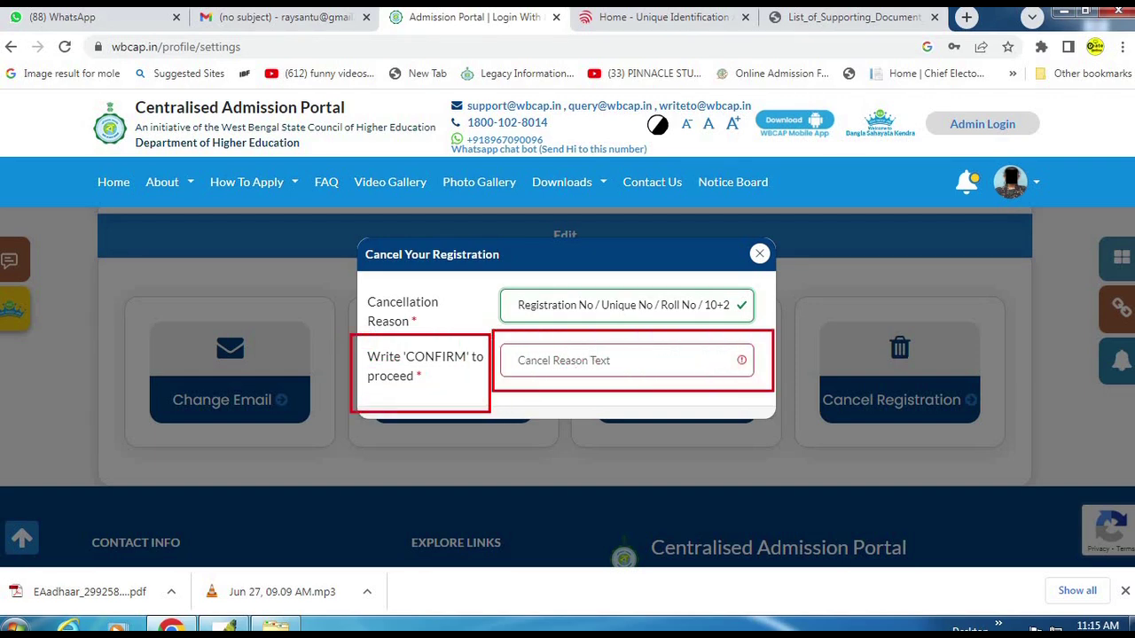
pyautogui.click(595, 361)
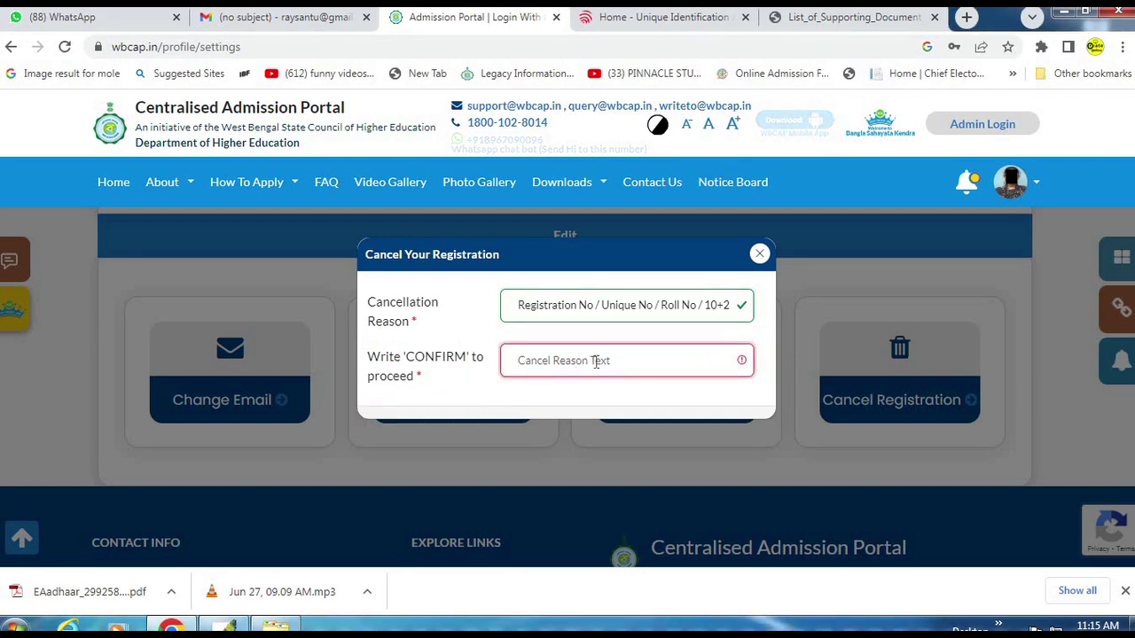
# Enter CONFIRM, send the OTP, and type the six-digit OTP received
pyautogui.write('CONFIRM')
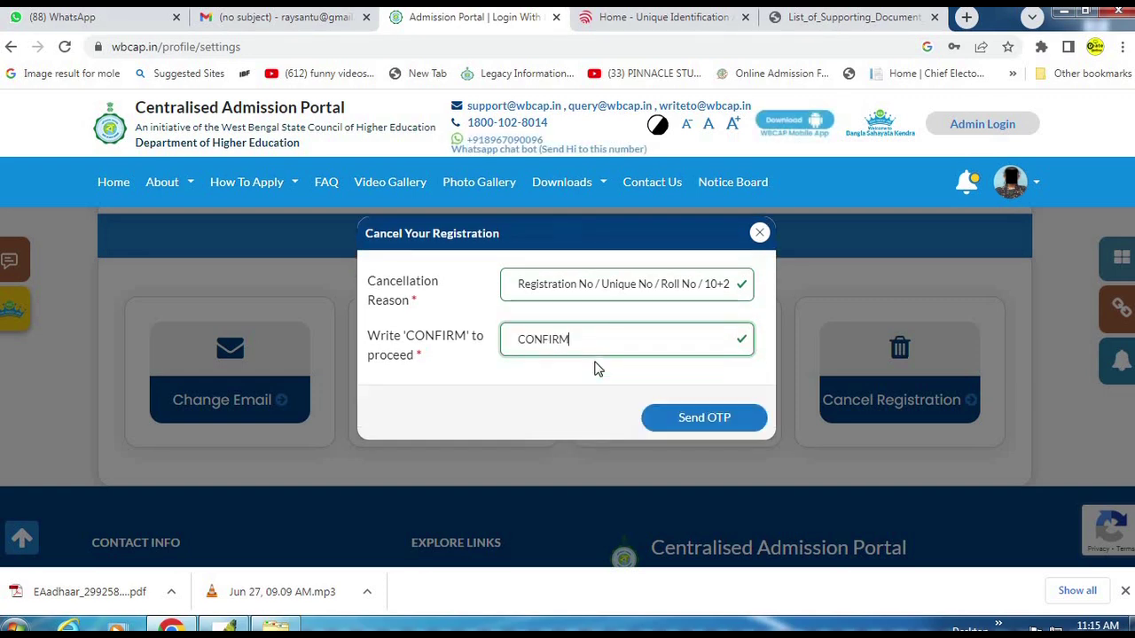
pyautogui.moveTo(621, 387); pyautogui.dragTo(798, 445)
pyautogui.press('Escape')
pyautogui.click(727, 423)
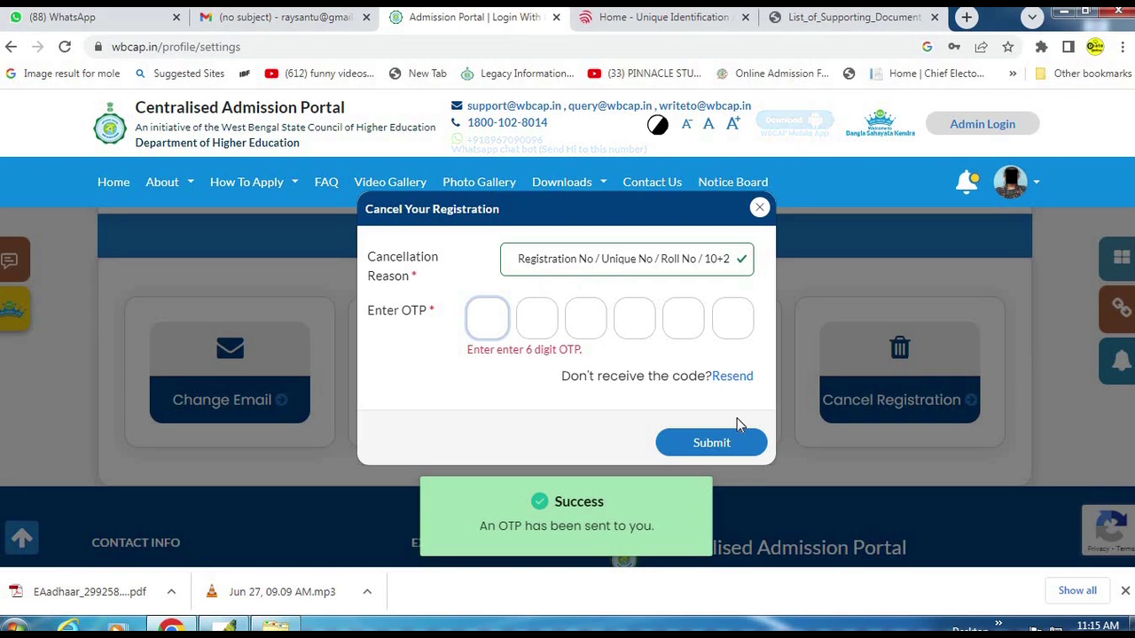
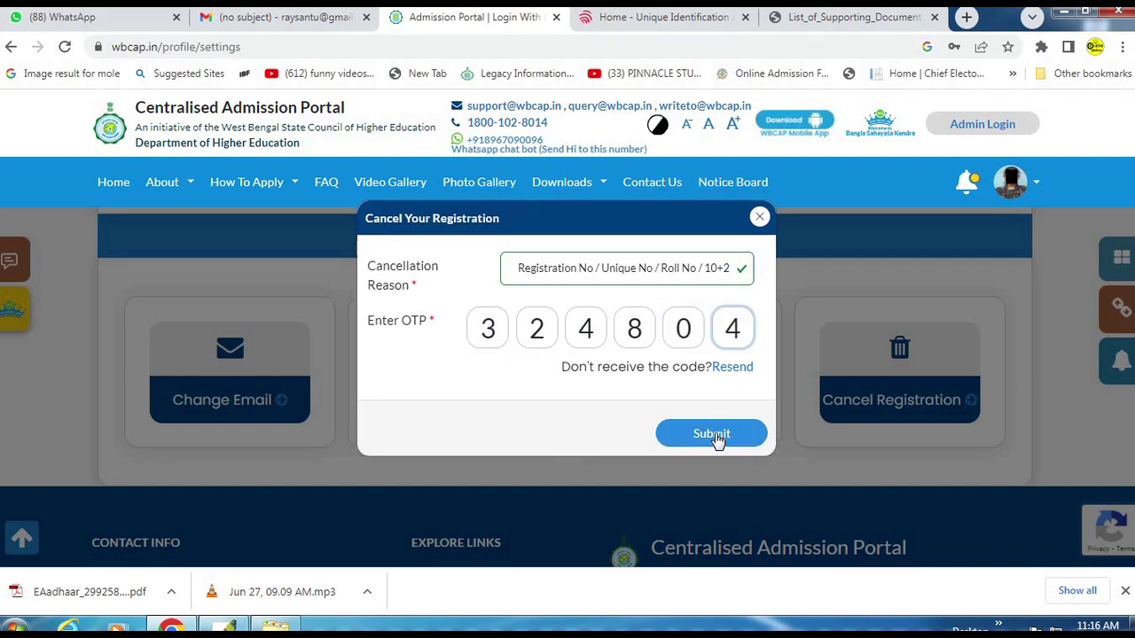
# Submit the OTP to cancel the registration, then dismiss the important-messages and login-hint popups
pyautogui.click(714, 440)
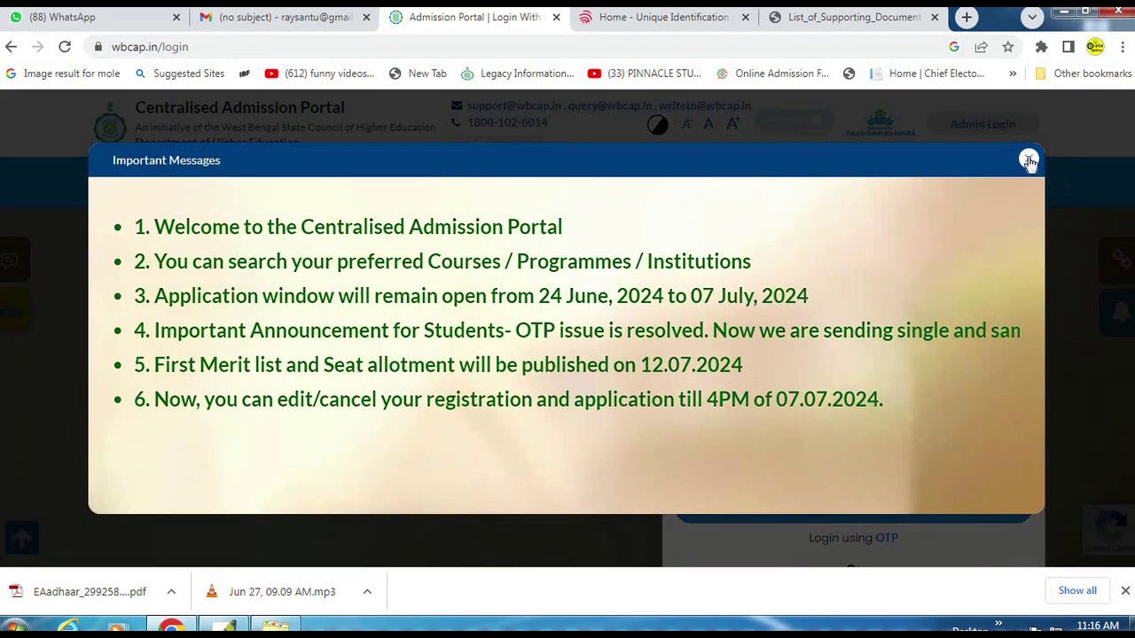
pyautogui.click(1028, 159)
pyautogui.click(650, 385)
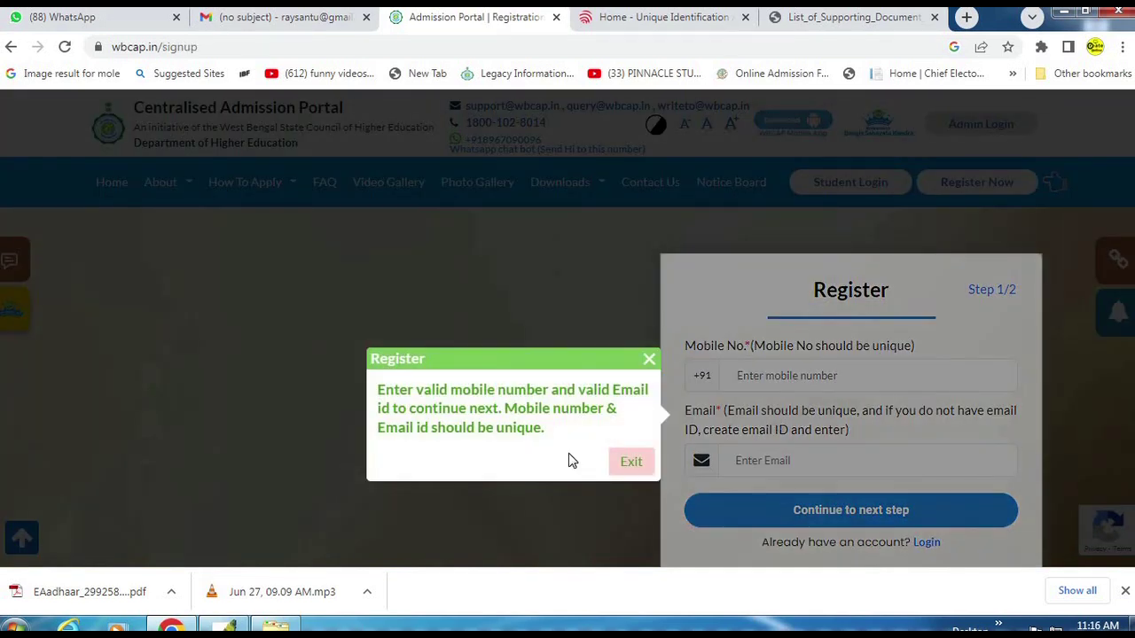
# Dismiss the register hint, mark the mobile and email fields, and continue to Step 2
pyautogui.click(893, 403)
pyautogui.moveTo(713, 344)
pyautogui.mouseDown()
pyautogui.moveTo(897, 386)
pyautogui.moveTo(1038, 395)
pyautogui.mouseUp()
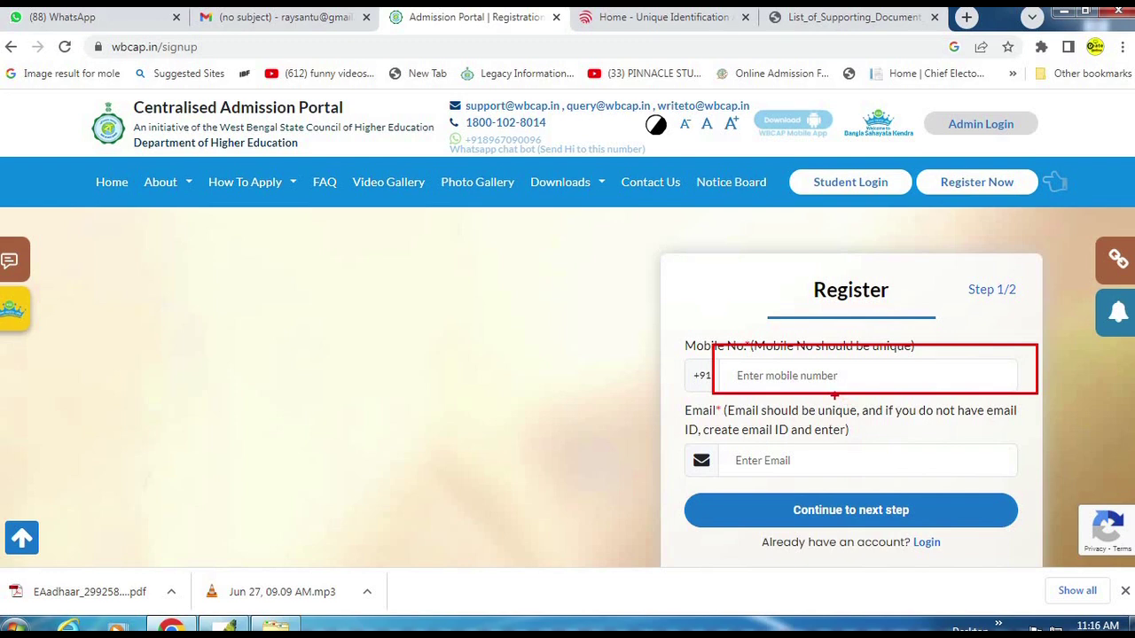
pyautogui.moveTo(720, 433)
pyautogui.mouseDown()
pyautogui.moveTo(899, 481)
pyautogui.moveTo(1055, 476)
pyautogui.mouseUp()
pyautogui.moveTo(778, 481)
pyautogui.mouseDown()
pyautogui.moveTo(1014, 498)
pyautogui.moveTo(996, 537)
pyautogui.mouseUp()
pyautogui.press('Escape')
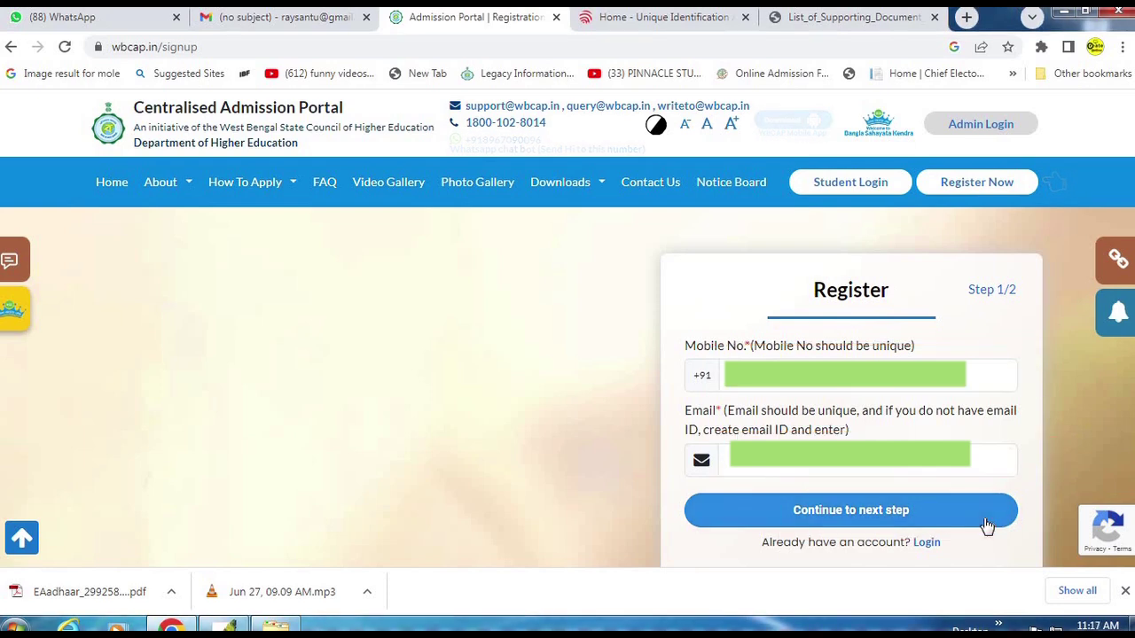
pyautogui.click(857, 513)
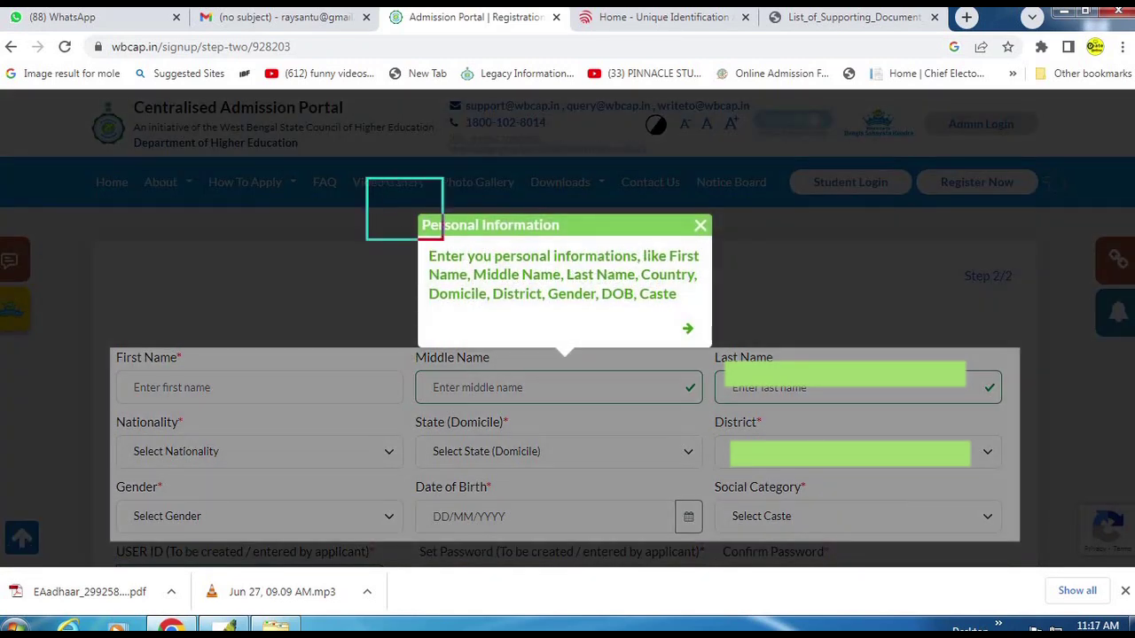
# Close the Personal Information guide and scroll through the Step 2 form
pyautogui.press('Escape')
pyautogui.click(701, 226)
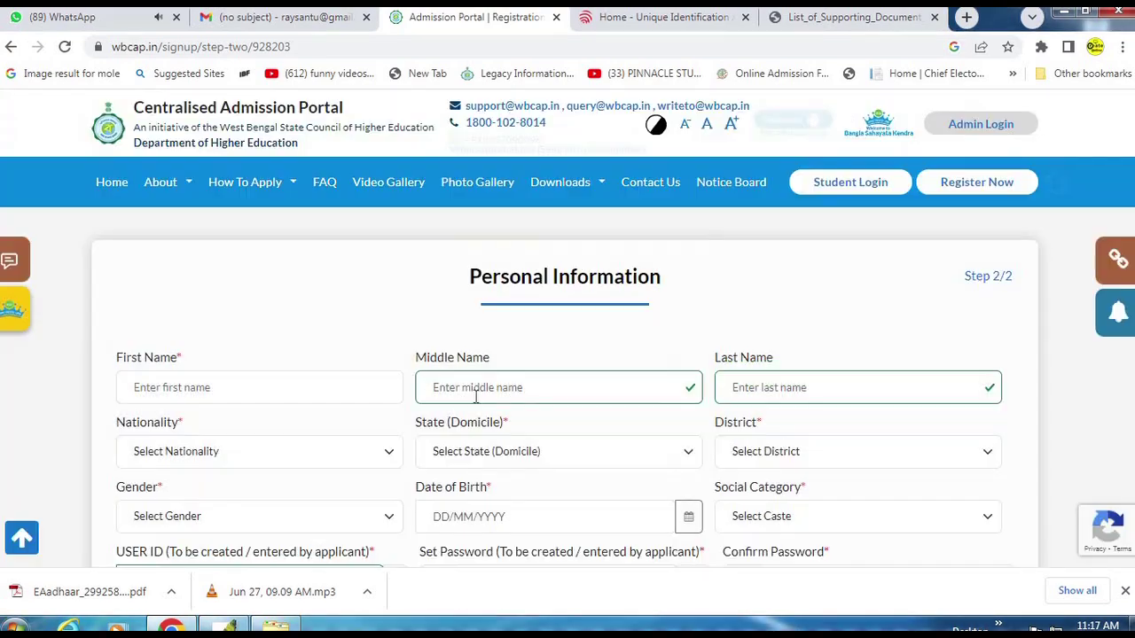
pyautogui.scroll(-5, 474, 396)
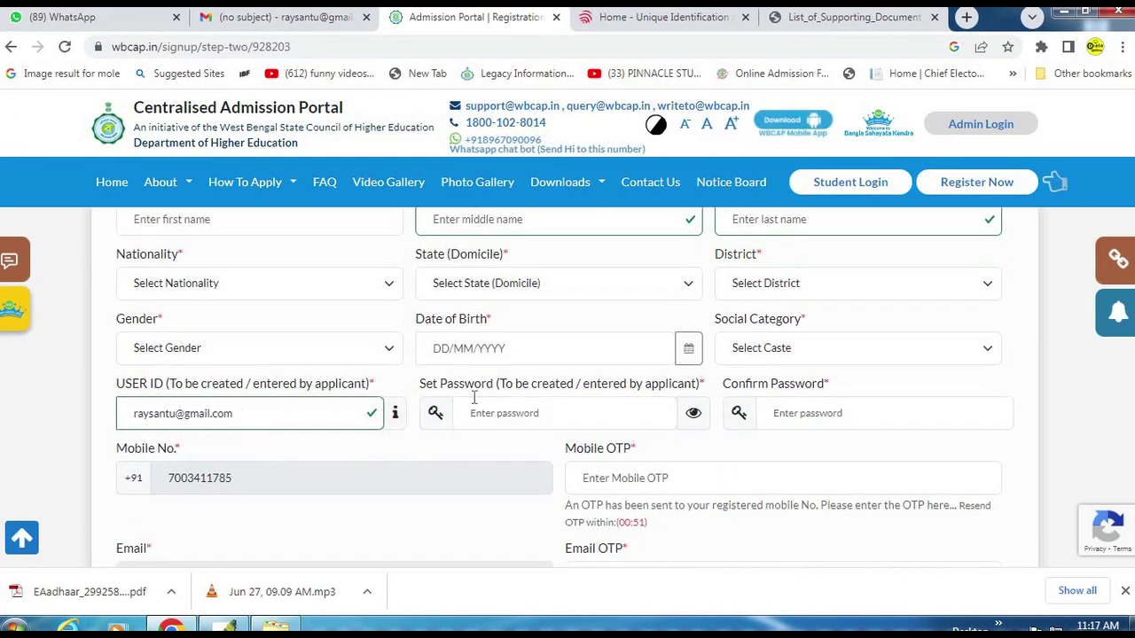
pyautogui.scroll(-4, 472, 400)
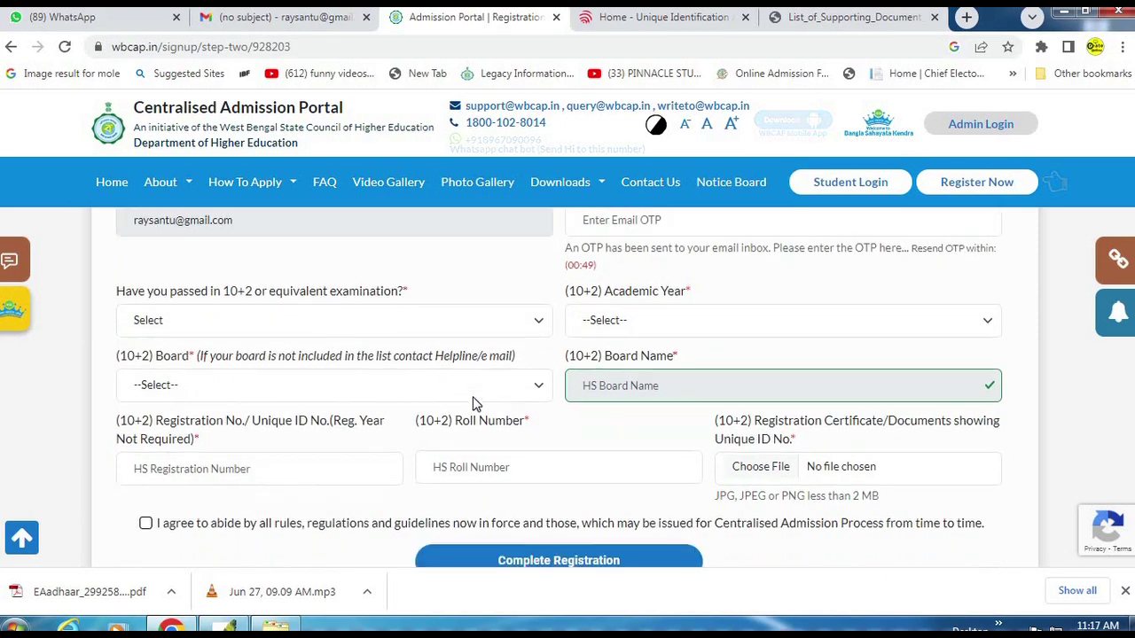
pyautogui.scroll(2, 473, 401)
pyautogui.scroll(6, 473, 401)
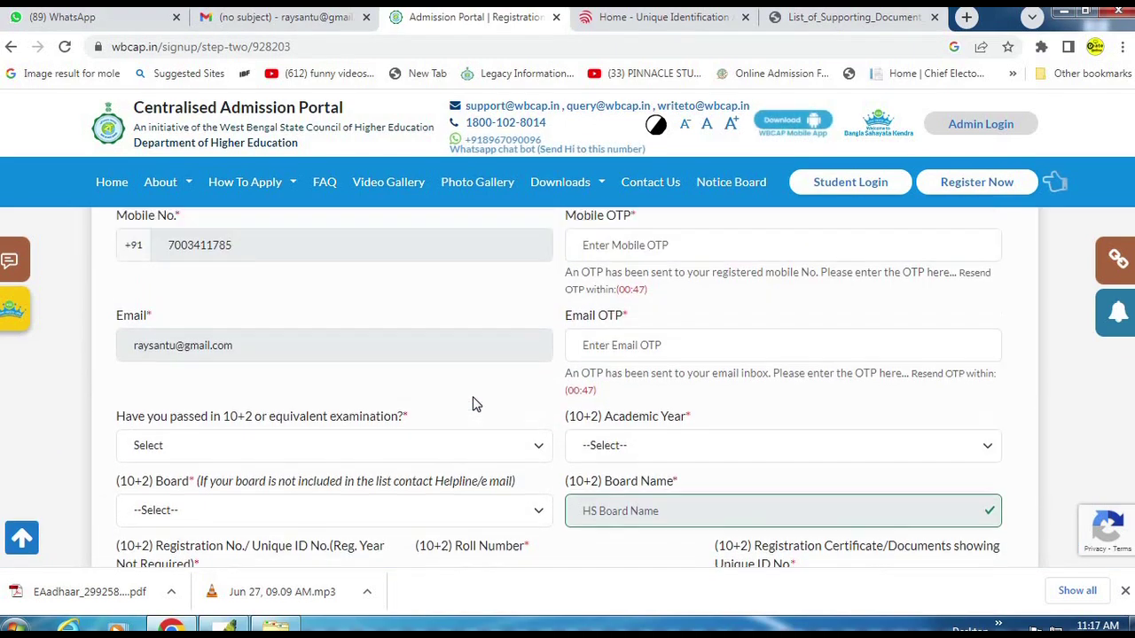
pyautogui.scroll(1, 472, 402)
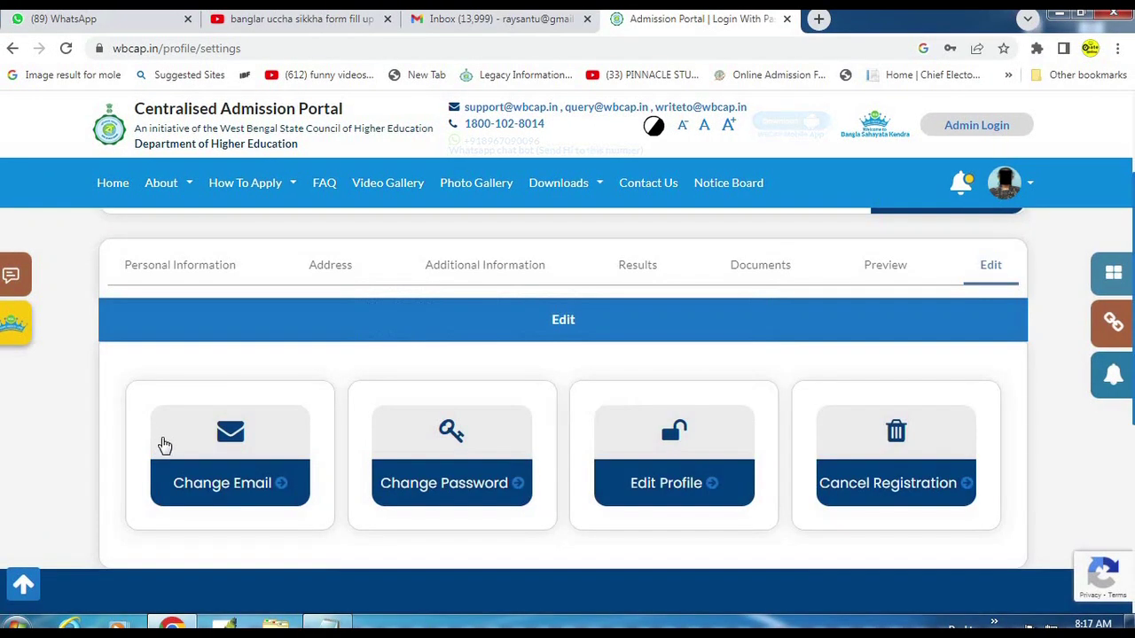
pyautogui.hotkey('ctrl', '2')
pyautogui.moveTo(119, 380); pyautogui.dragTo(341, 540)
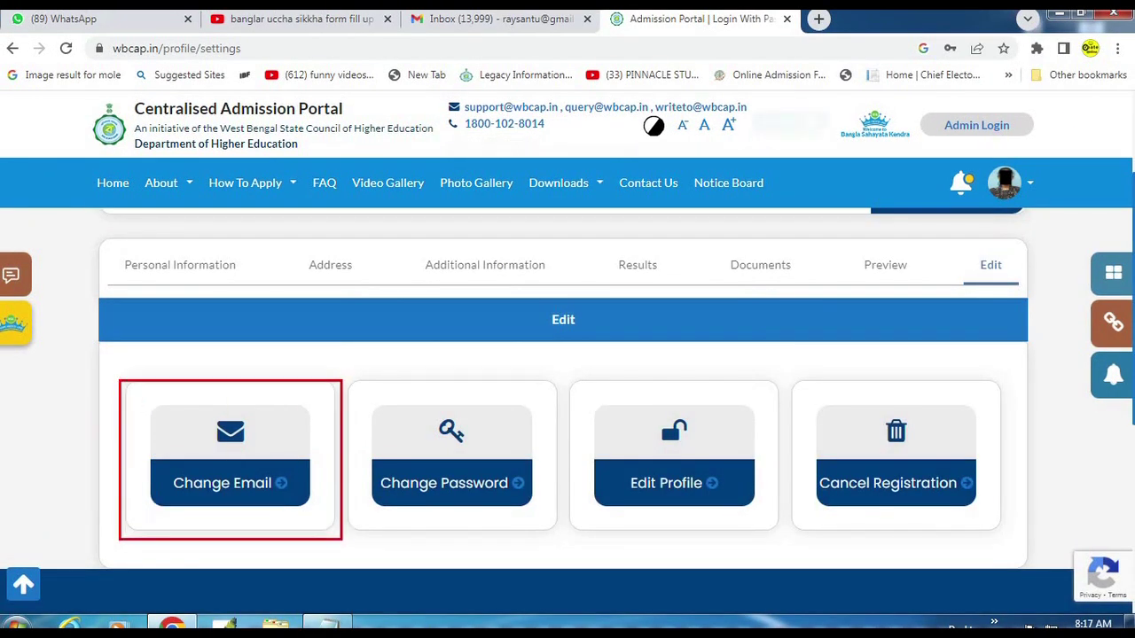
pyautogui.press('Escape')
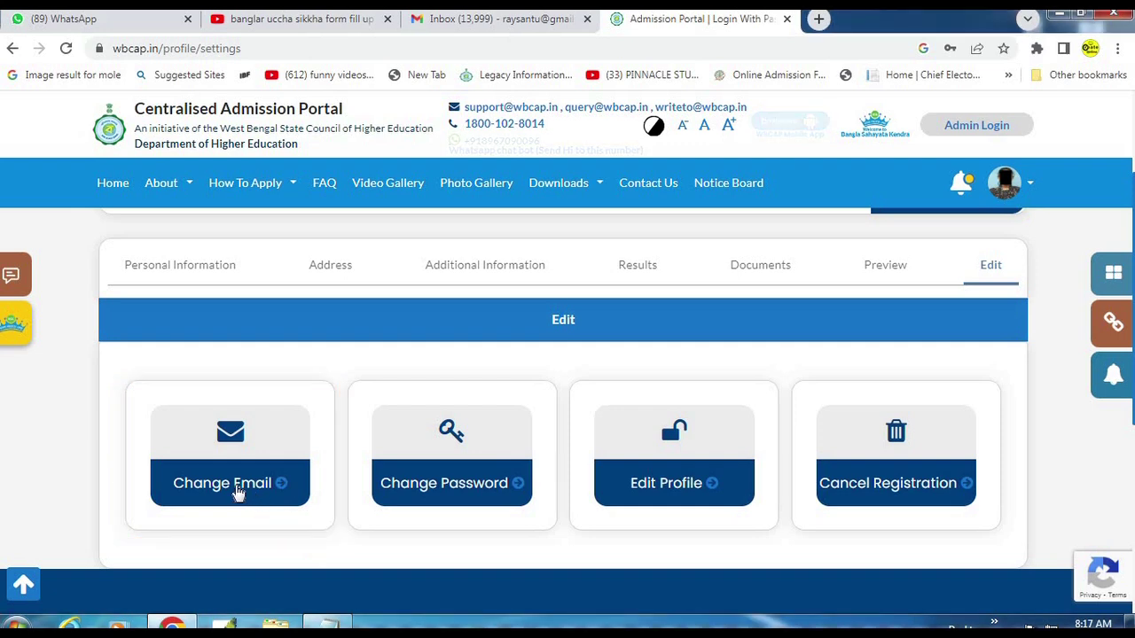
pyautogui.click(238, 489)
pyautogui.hotkey('ctrl', '2')
pyautogui.moveTo(493, 300)
pyautogui.mouseDown()
pyautogui.moveTo(638, 339)
pyautogui.moveTo(731, 337)
pyautogui.mouseUp()
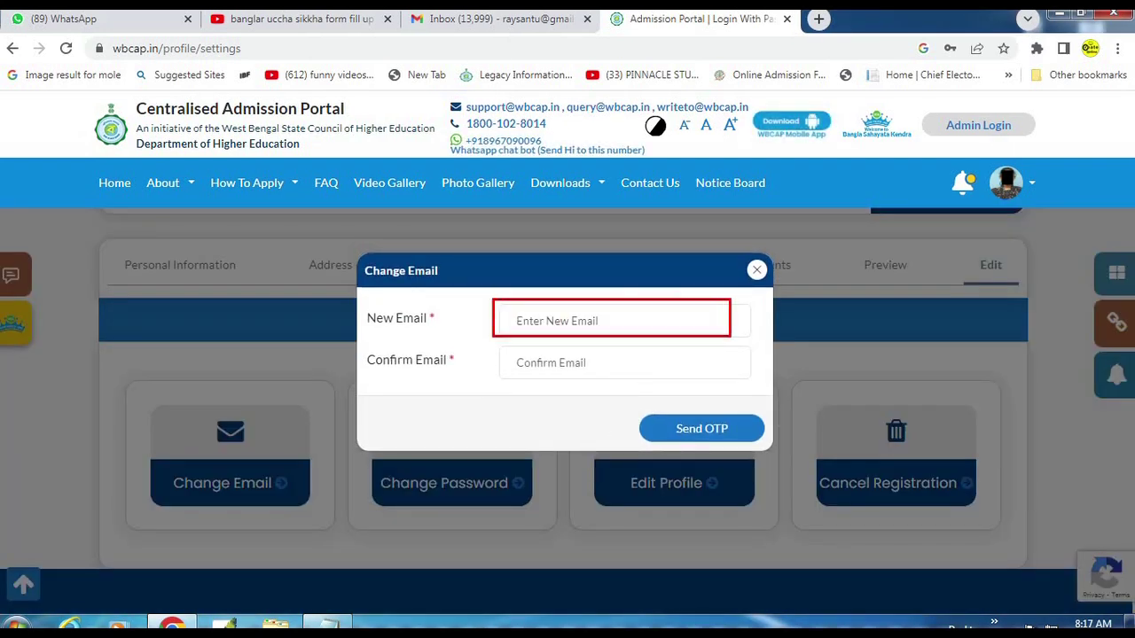
pyautogui.moveTo(497, 342)
pyautogui.mouseDown()
pyautogui.moveTo(593, 373)
pyautogui.moveTo(680, 374)
pyautogui.mouseUp()
pyautogui.moveTo(633, 403)
pyautogui.mouseDown()
pyautogui.moveTo(767, 447)
pyautogui.moveTo(890, 529)
pyautogui.mouseUp()
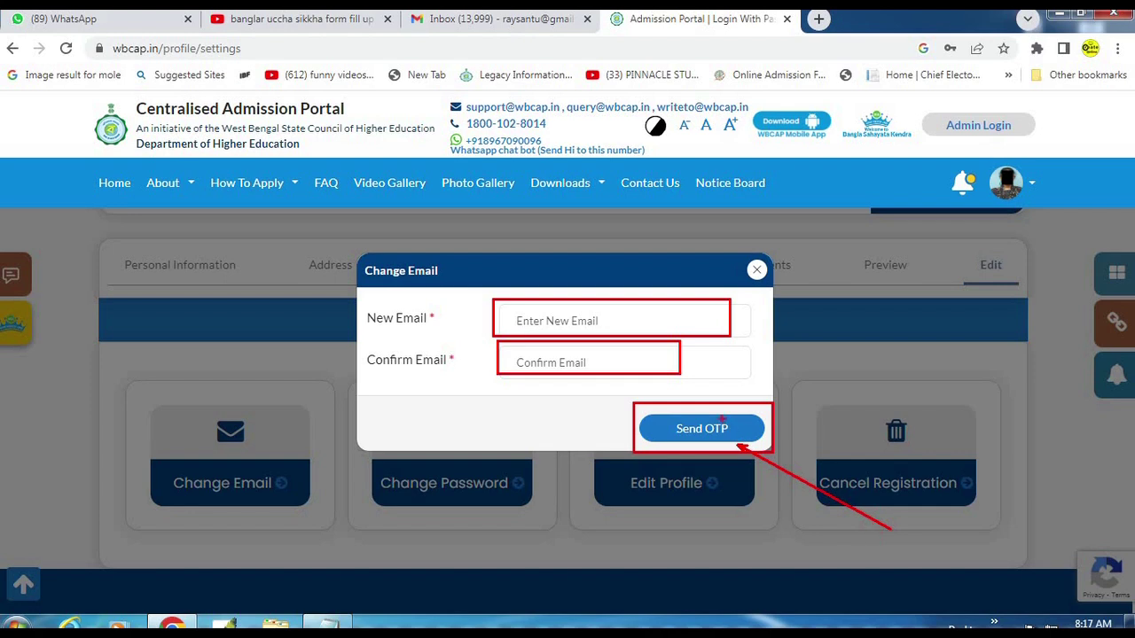
pyautogui.click(757, 272)
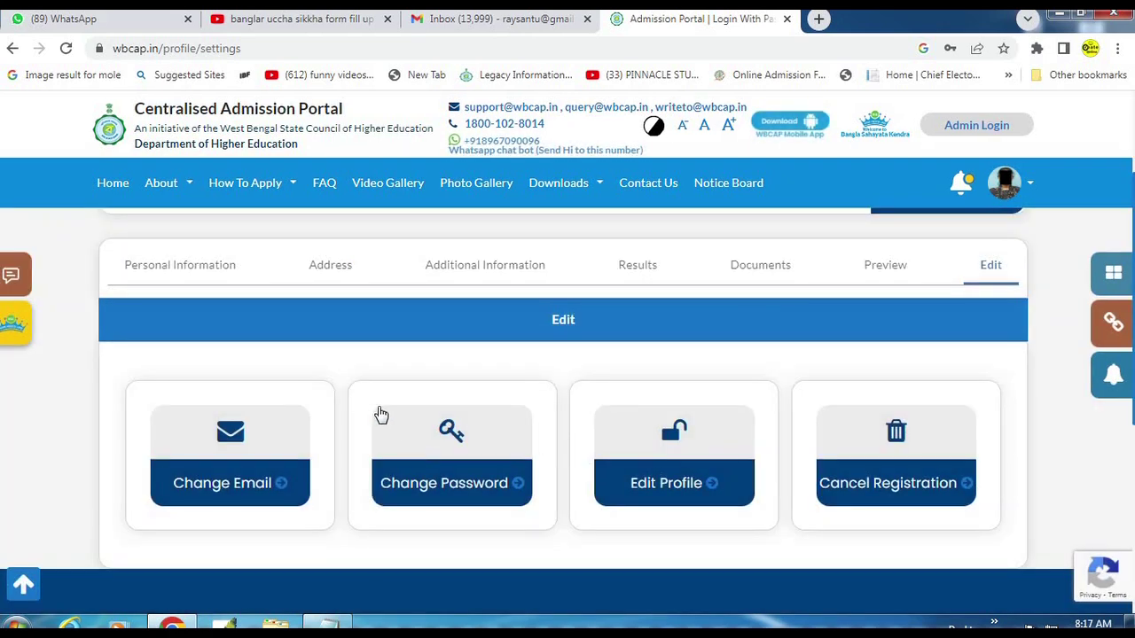
pyautogui.moveTo(349, 372)
pyautogui.mouseDown()
pyautogui.moveTo(537, 509)
pyautogui.moveTo(565, 515)
pyautogui.mouseUp()
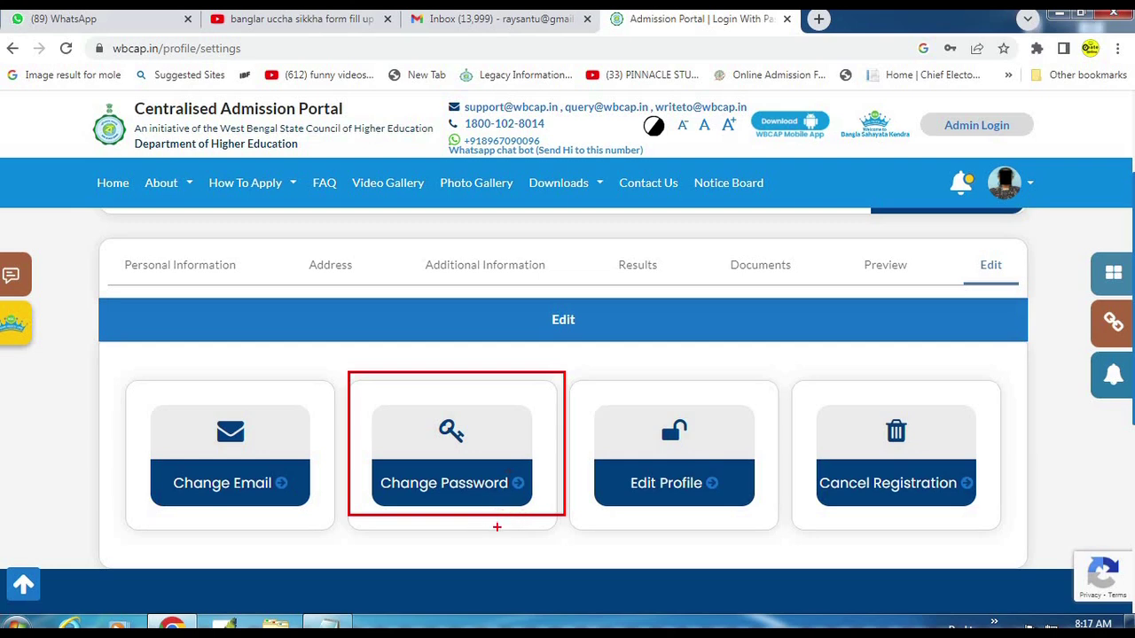
# Open Change Password and outline the current, new and confirm password fields
pyautogui.press('Escape')
pyautogui.click(459, 499)
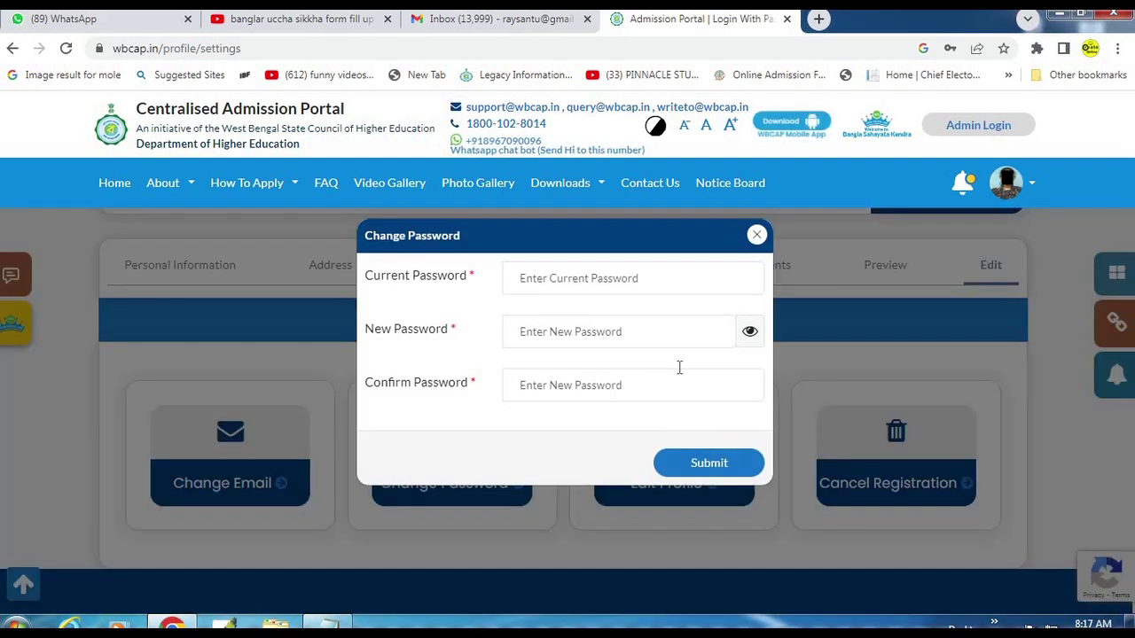
pyautogui.moveTo(514, 264)
pyautogui.mouseDown()
pyautogui.moveTo(552, 281)
pyautogui.moveTo(749, 293)
pyautogui.mouseUp()
pyautogui.moveTo(511, 306); pyautogui.dragTo(695, 352)
pyautogui.moveTo(520, 367); pyautogui.dragTo(683, 410)
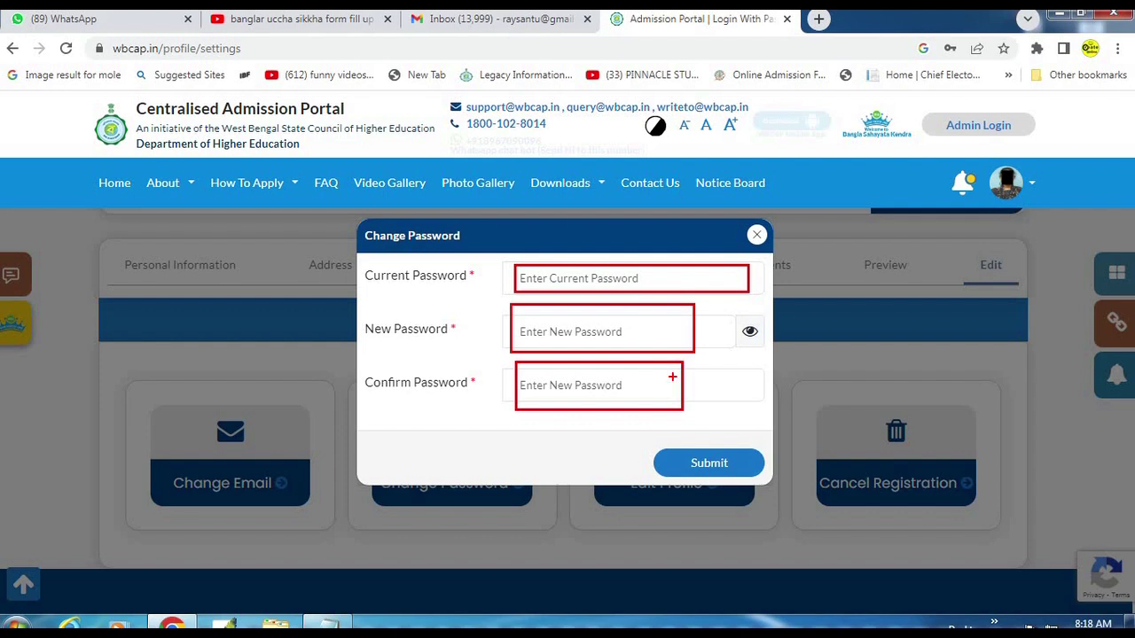
# Point arrows at the three password fields and frame the Submit button
pyautogui.moveTo(693, 278); pyautogui.dragTo(830, 324)
pyautogui.moveTo(668, 332); pyautogui.dragTo(791, 385)
pyautogui.moveTo(664, 382); pyautogui.dragTo(811, 434)
pyautogui.moveTo(747, 439); pyautogui.dragTo(663, 484)
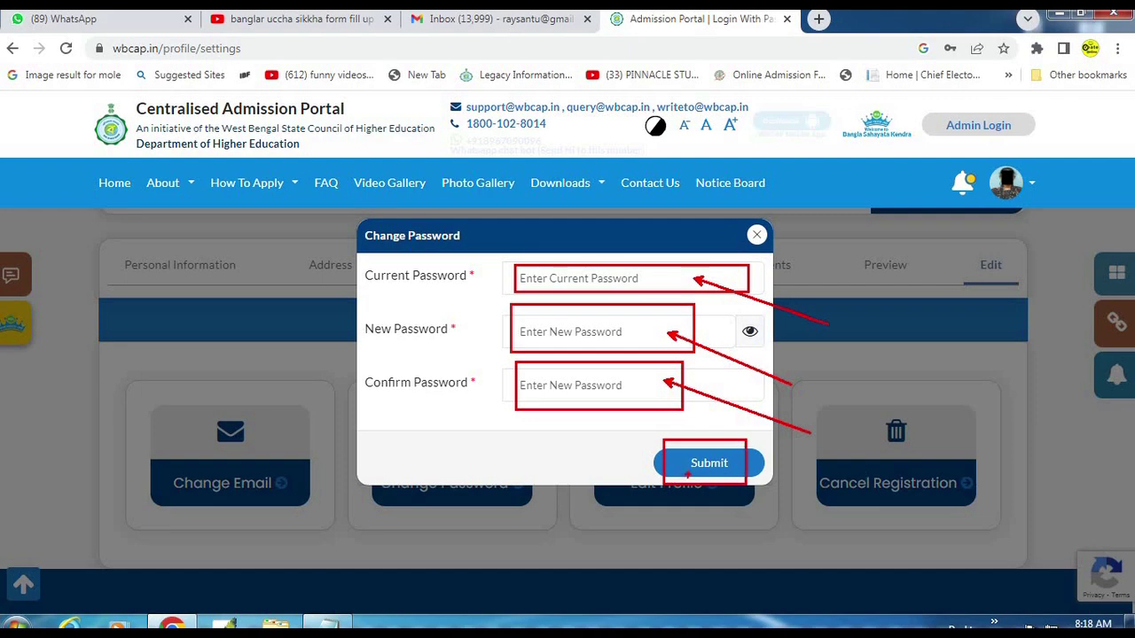